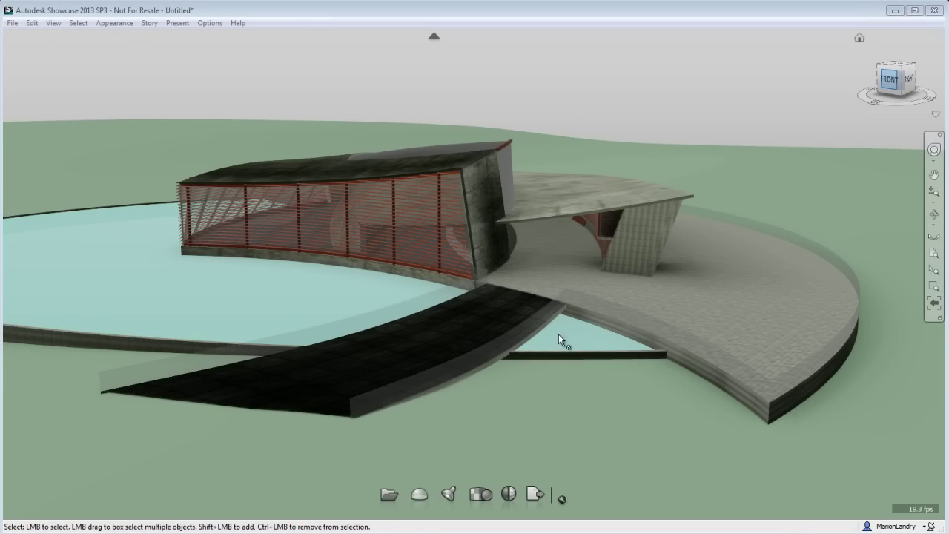
Check the conversion and loading status of pavillionFinalV2m.dwg, close the import status, and look over the pavilion
alt+drag(531, 321, 351, 356)
middle_drag(350, 355, 567, 381)
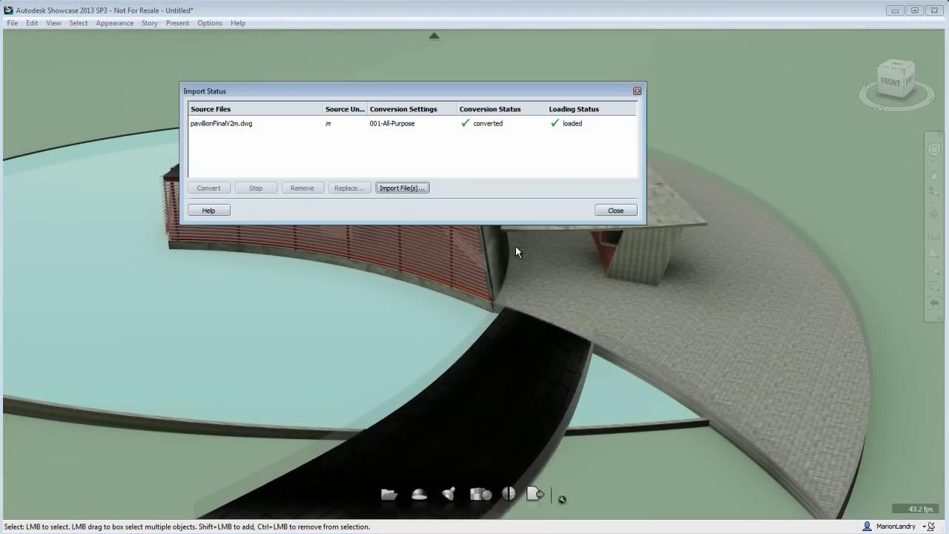
click(236, 125)
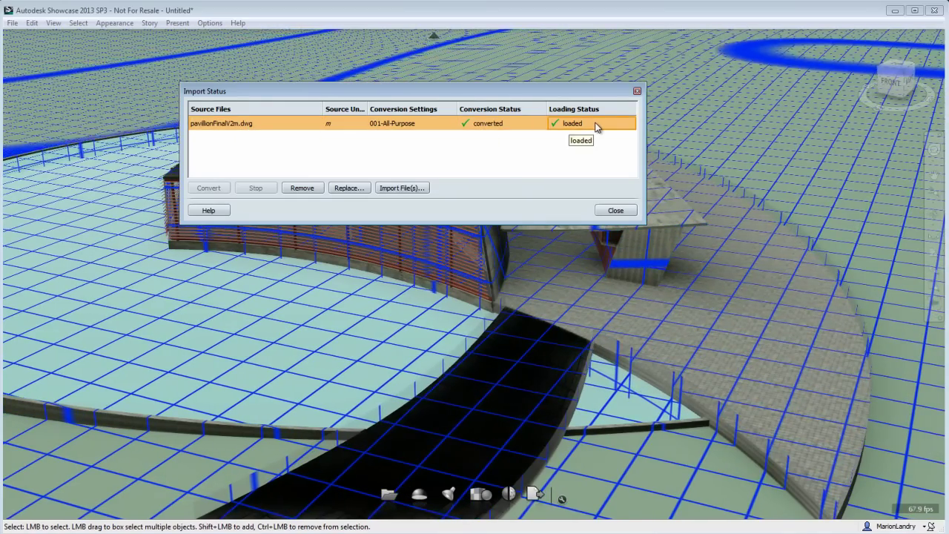
click(637, 92)
alt+drag(424, 231, 432, 207)
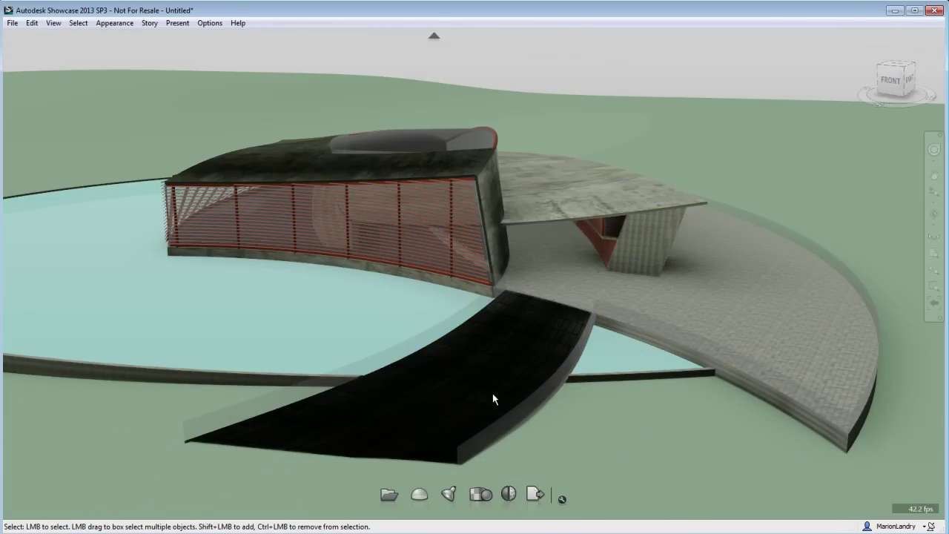
alt+drag(483, 328, 415, 167)
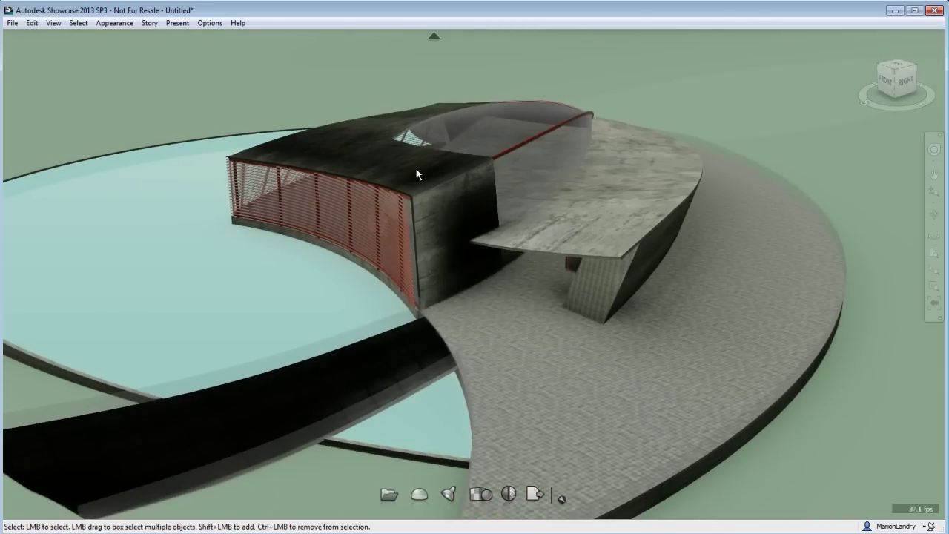
Try the speckled, Red Matte and green matte plastic materials on the pavilion's dark roof-and-wall shell
click(453, 214)
key(m)
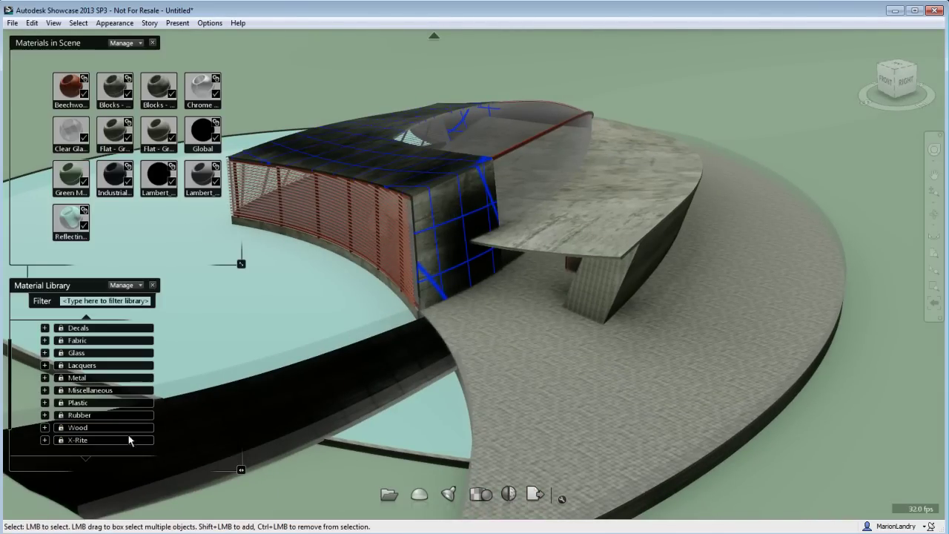
click(45, 403)
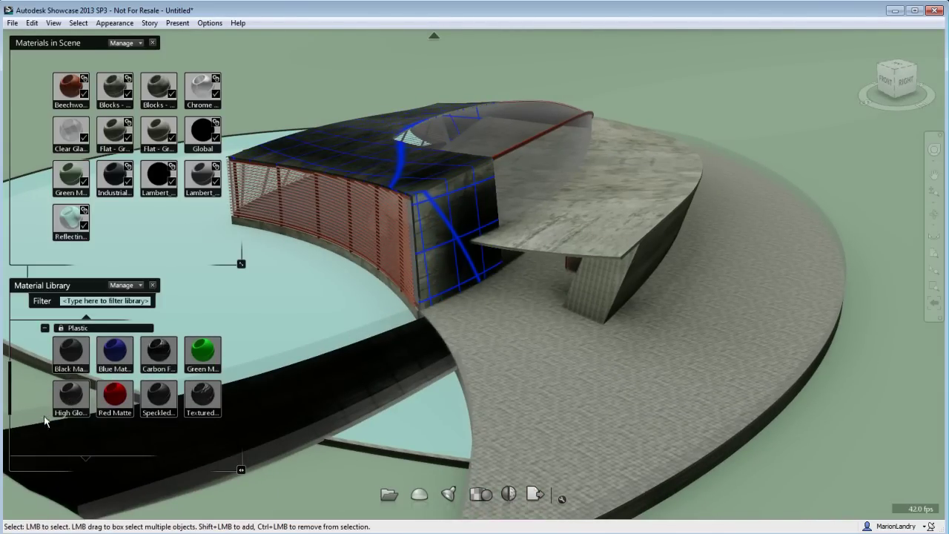
double_click(160, 406)
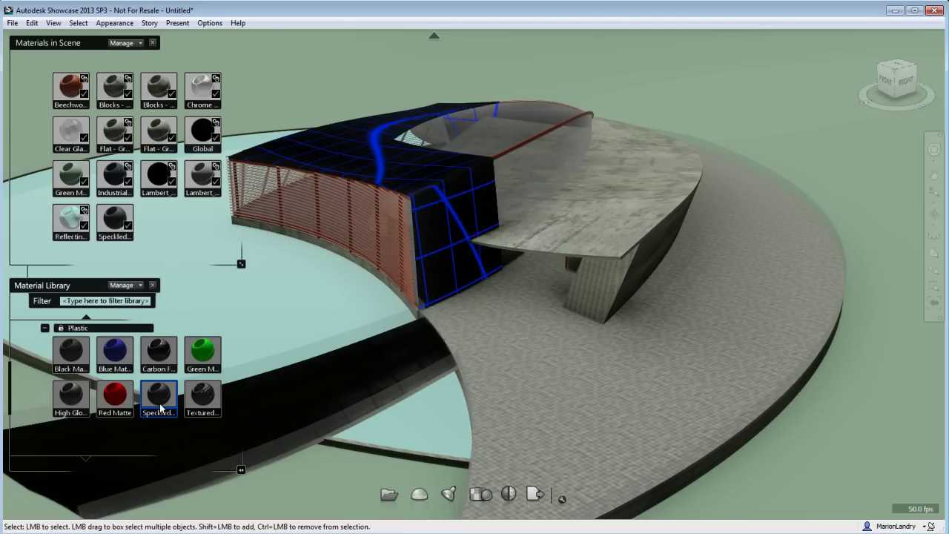
double_click(115, 398)
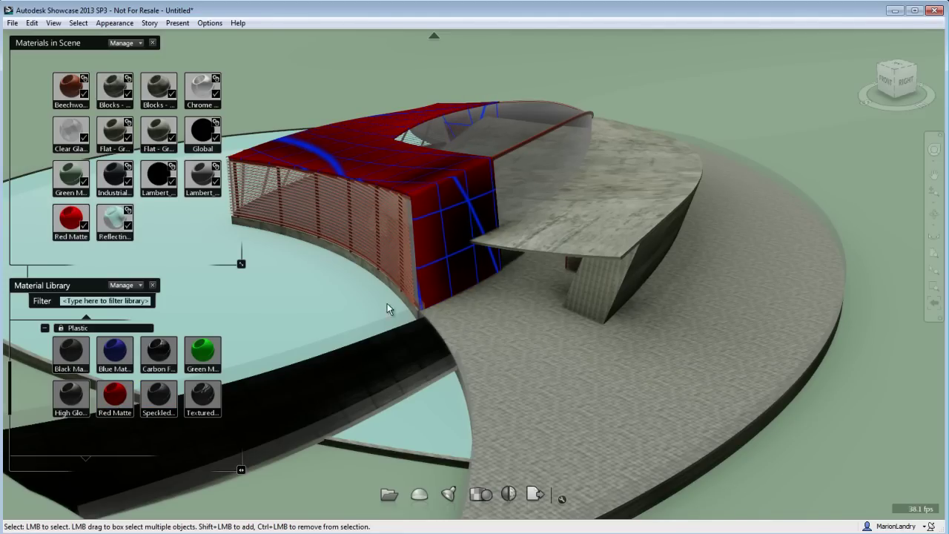
double_click(207, 354)
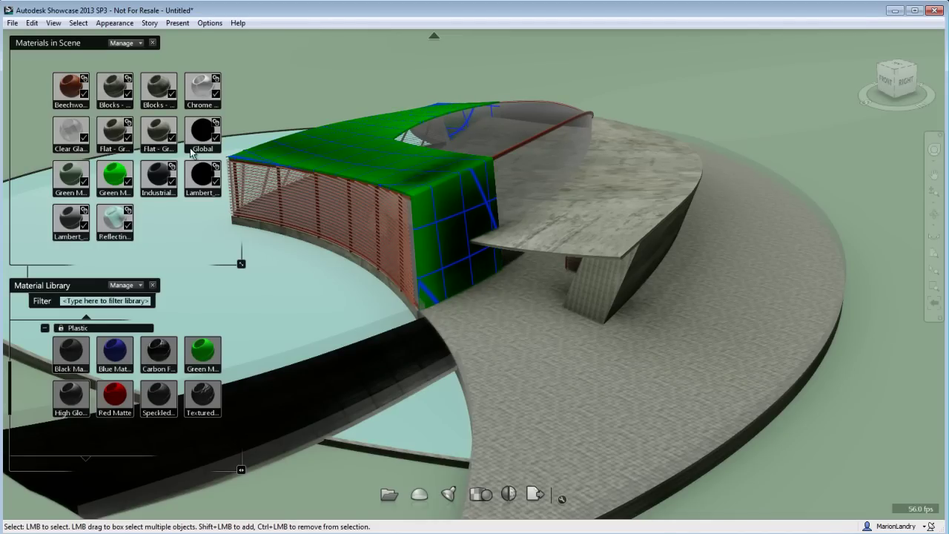
drag(191, 152, 489, 209)
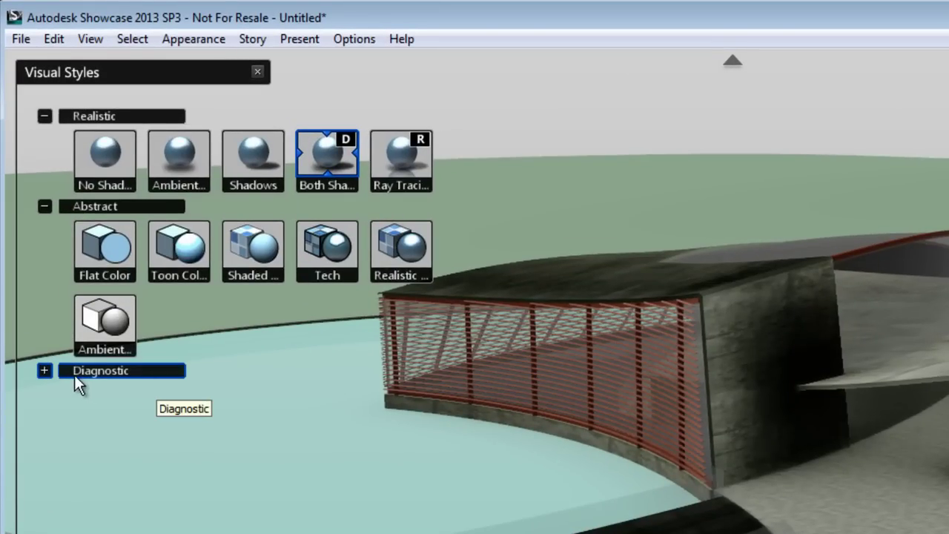
Flip the normals of the roof-and-wall shell in the Normals diagnostic style, and check it in the realistic style with both shadows
click(45, 371)
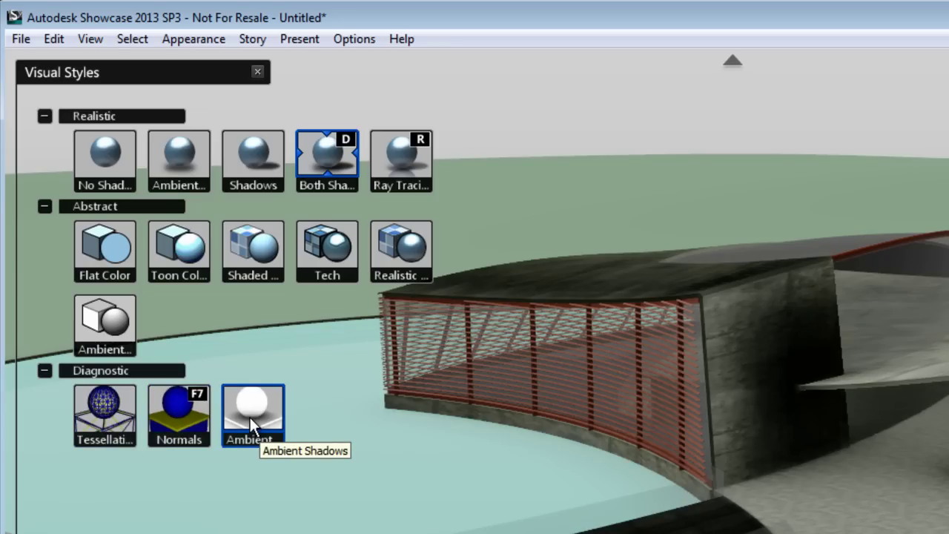
click(177, 416)
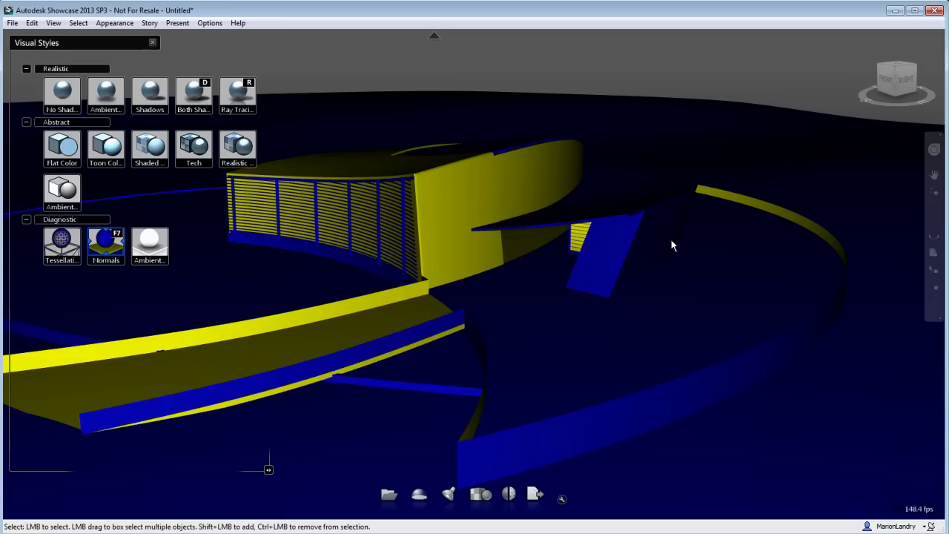
click(431, 206)
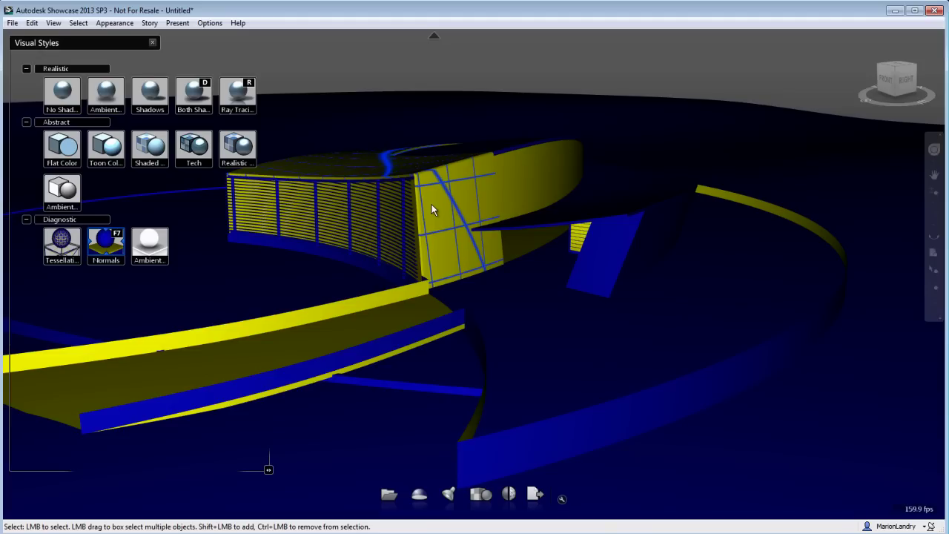
key(F8)
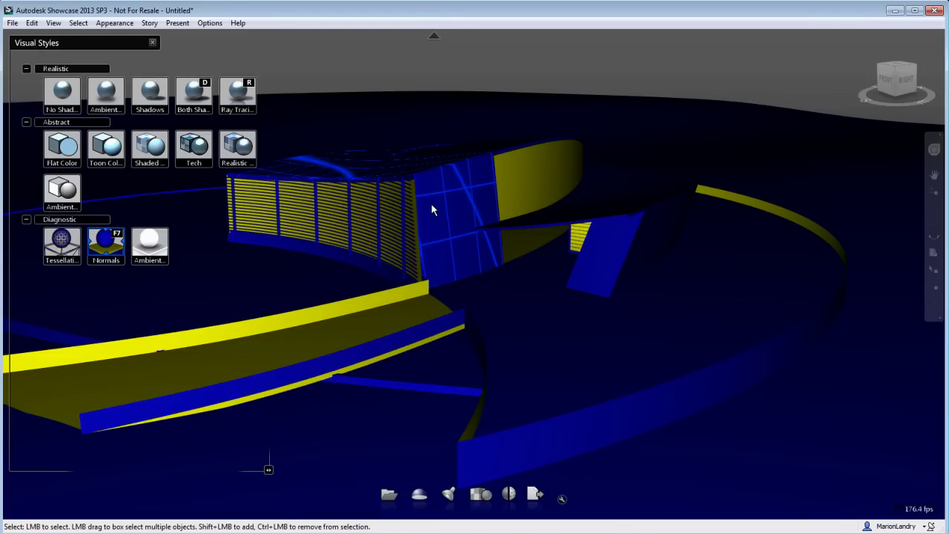
click(199, 100)
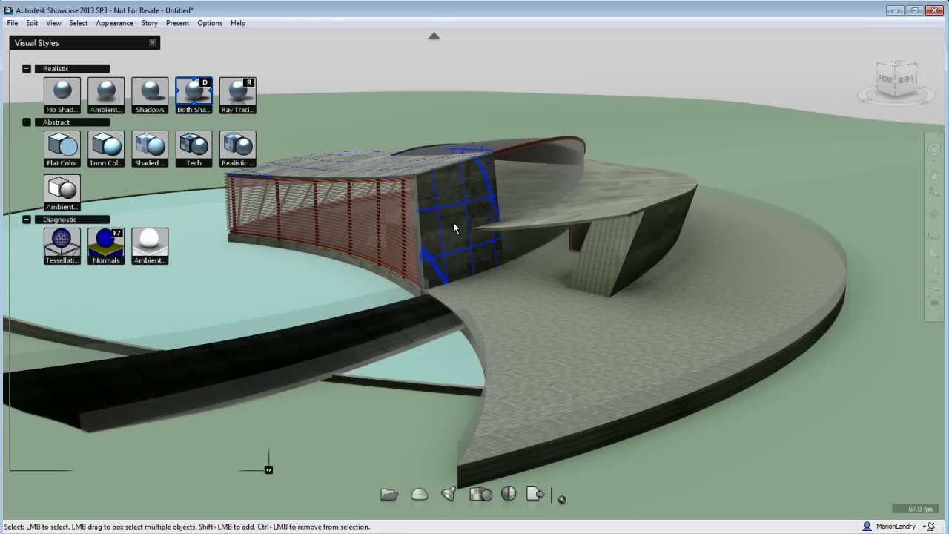
Return to the Normals style and flip the normals of the walkway deck and the curved wall adjoining the shell
click(108, 246)
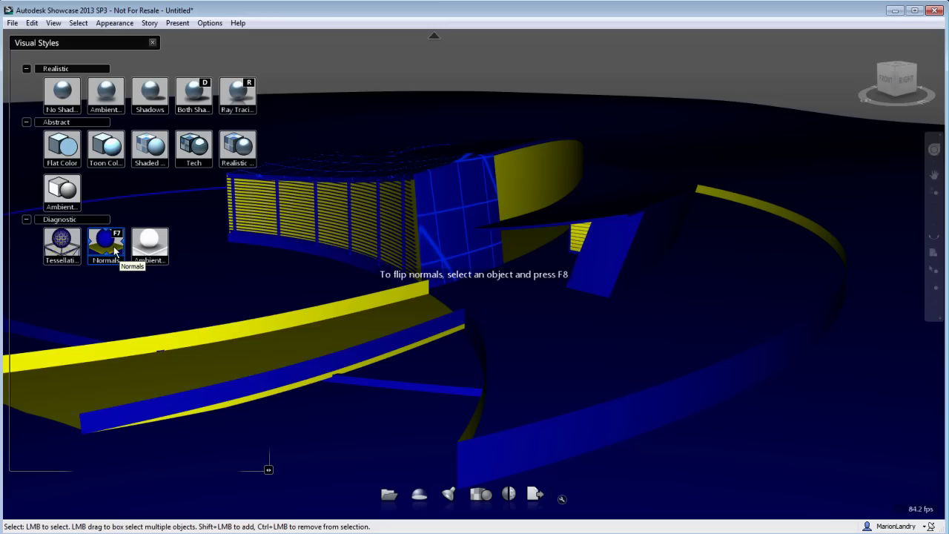
alt+drag(339, 326, 362, 403)
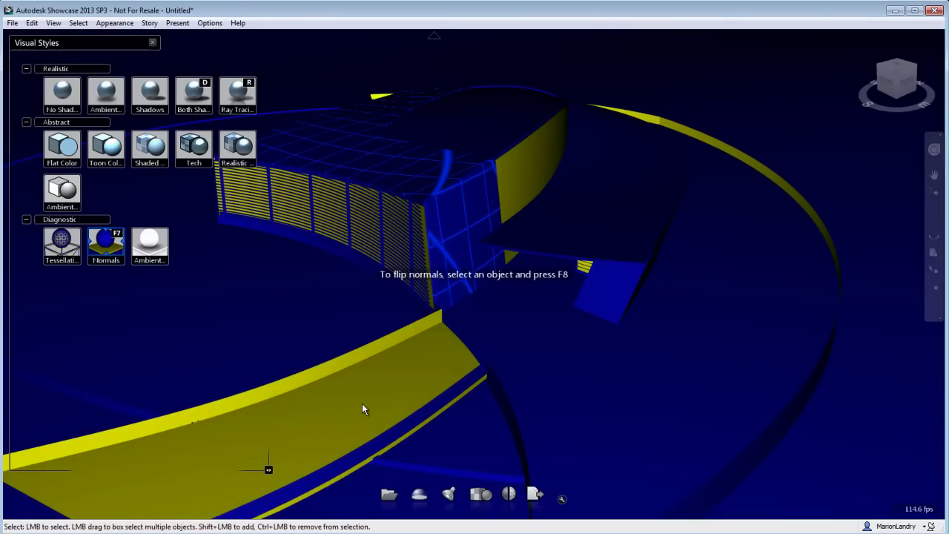
click(362, 403)
key(F8)
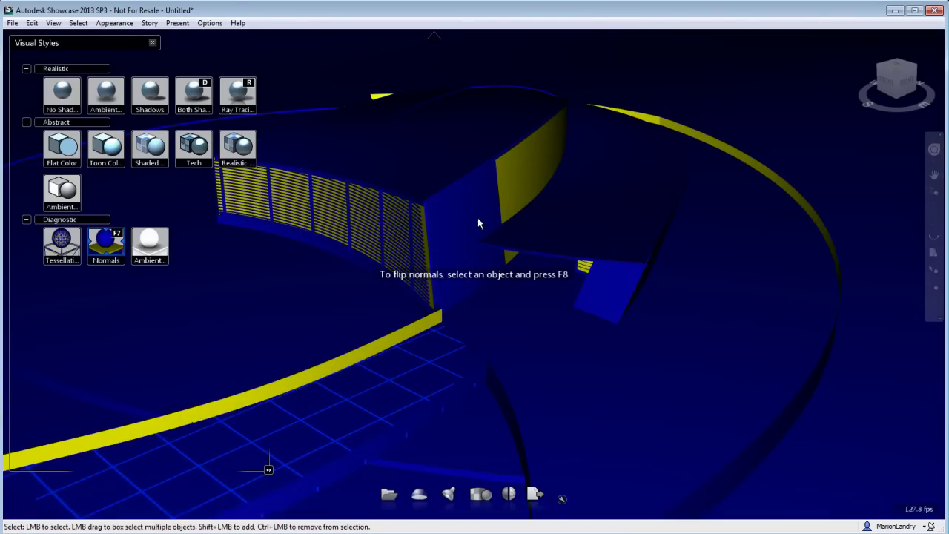
click(512, 191)
key(F8)
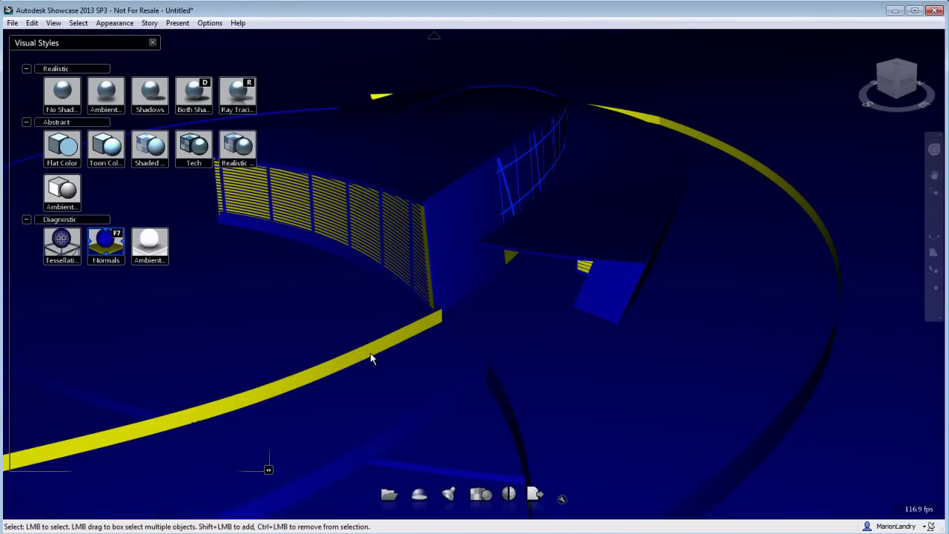
Flip the normals of the small slatted panel beside the slanted pillar under the canopy
alt+drag(407, 338, 613, 282)
alt+right_drag(613, 278, 709, 276)
alt+middle_drag(710, 276, 232, 201)
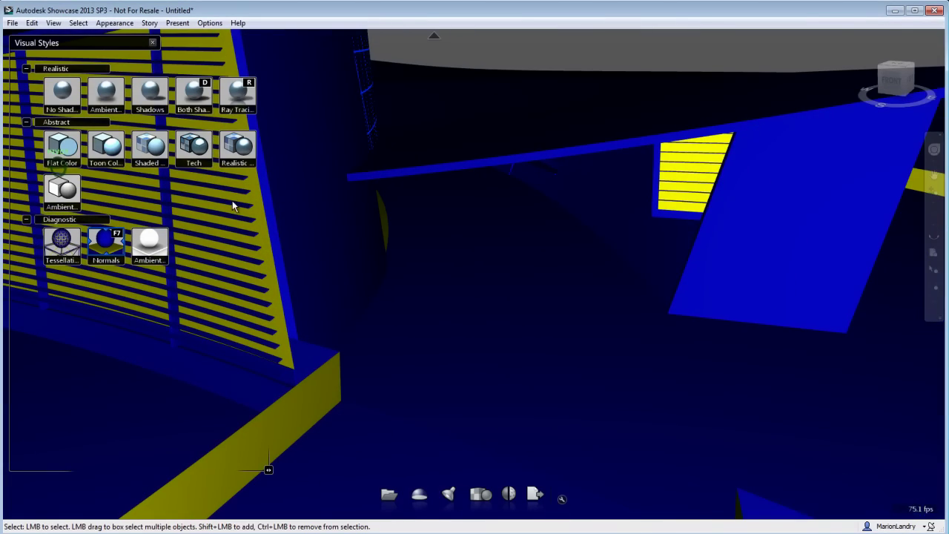
click(682, 159)
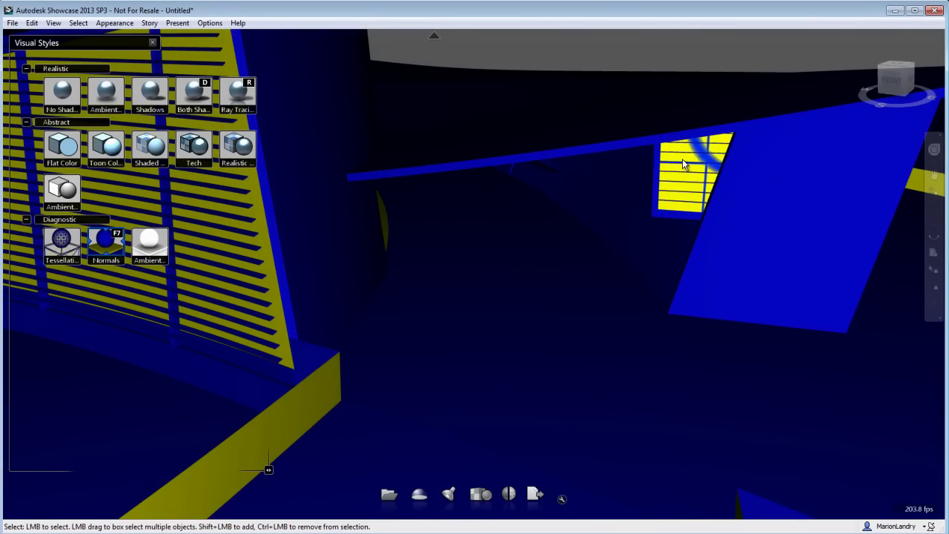
key(ctrl+r)
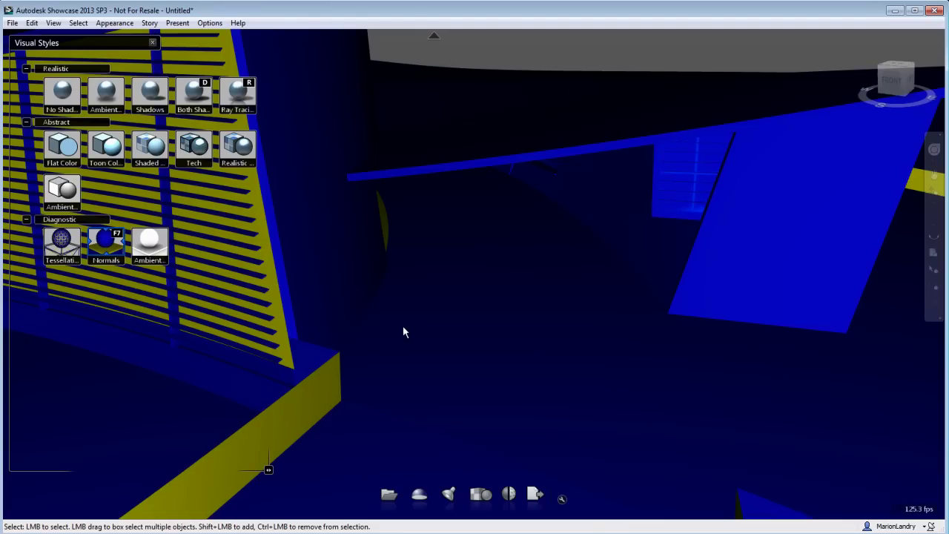
Flip the normals of the panel behind the front facade's louvres and of the narrow strip along its edge
alt+middle_drag(402, 325, 778, 358)
click(627, 75)
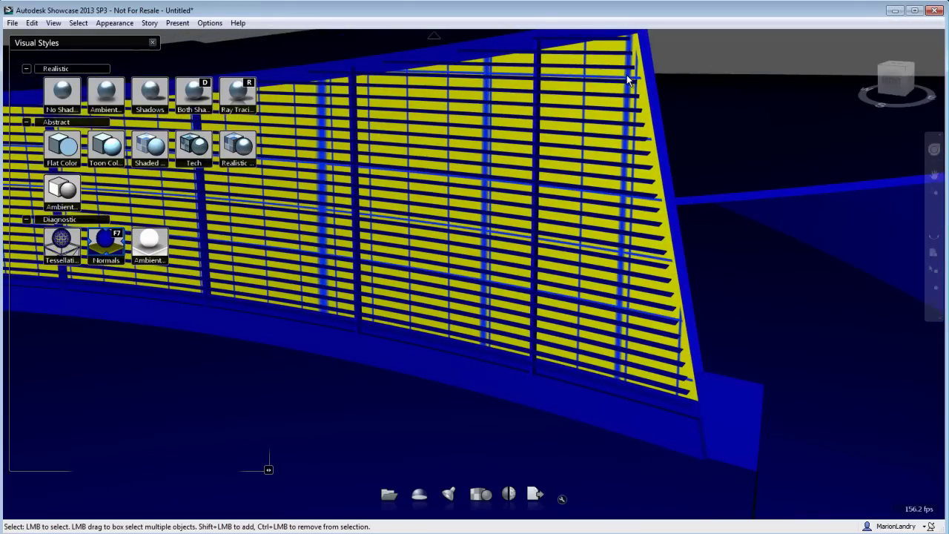
key(ctrl+f)
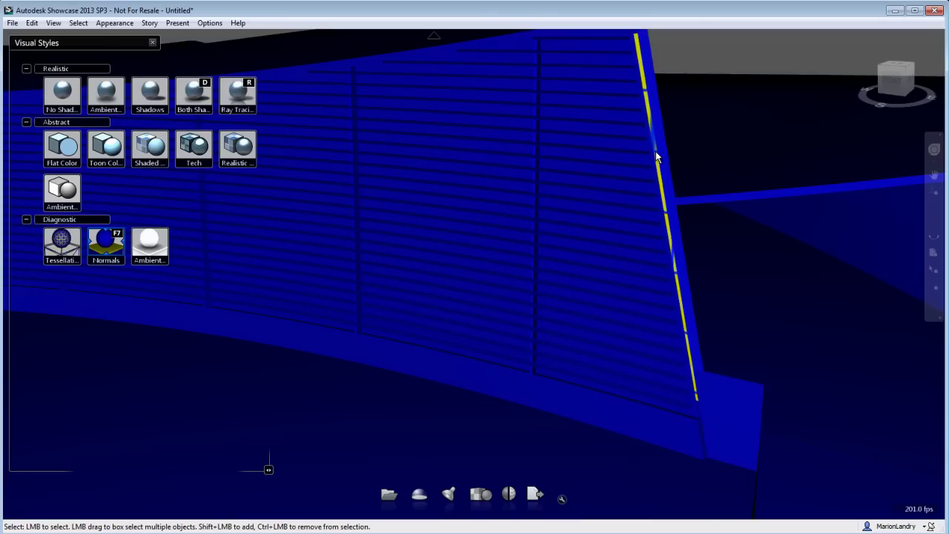
middle_drag(608, 265, 524, 277)
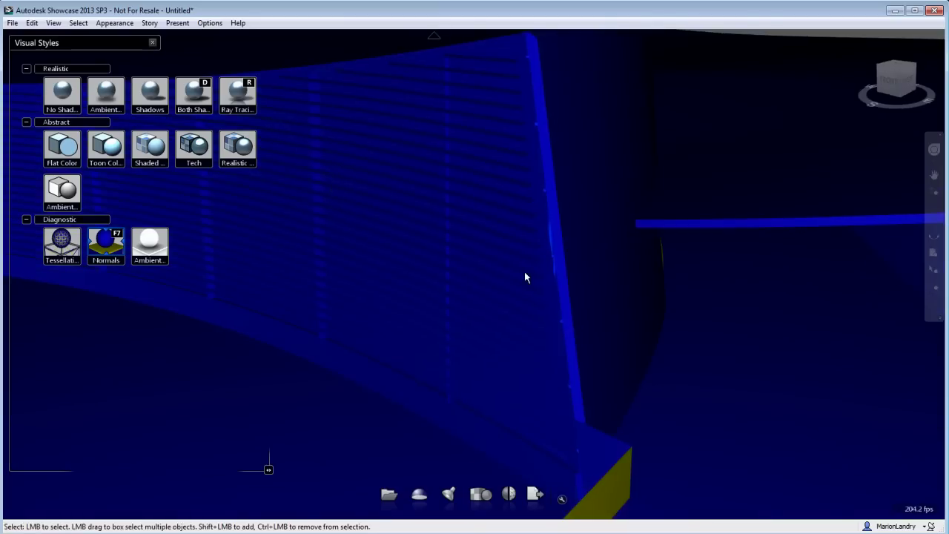
Flip the normals of the surface behind the louvres on the pavilion's left end facade
scroll(524, 271, down, 4)
alt+drag(444, 261, 428, 233)
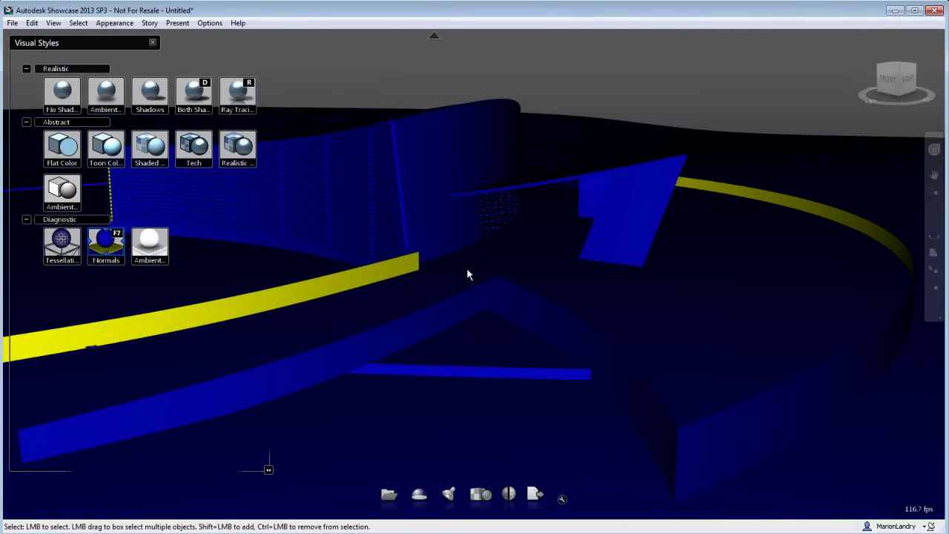
mouse_move(467, 270)
middle_down()
mouse_move(409, 295)
mouse_move(811, 275)
mouse_move(626, 299)
middle_up()
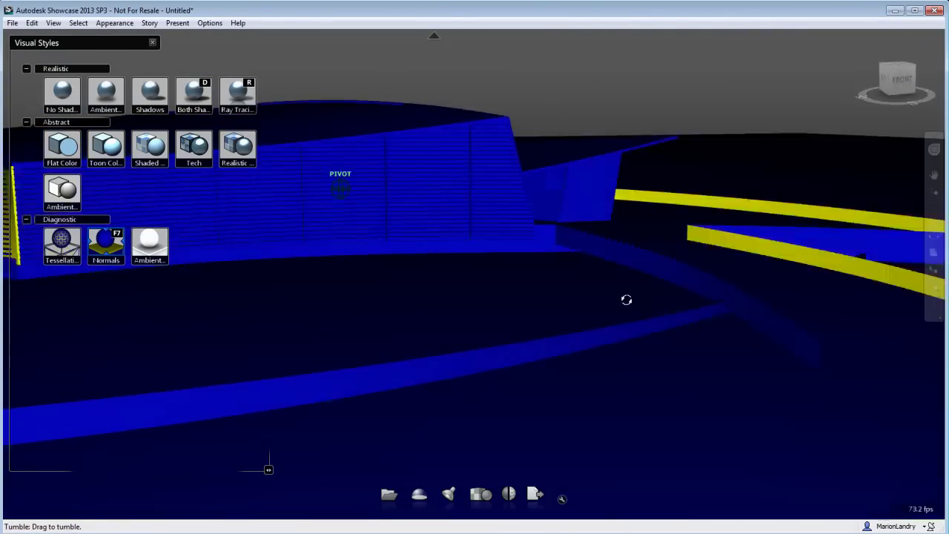
drag(626, 299, 416, 264)
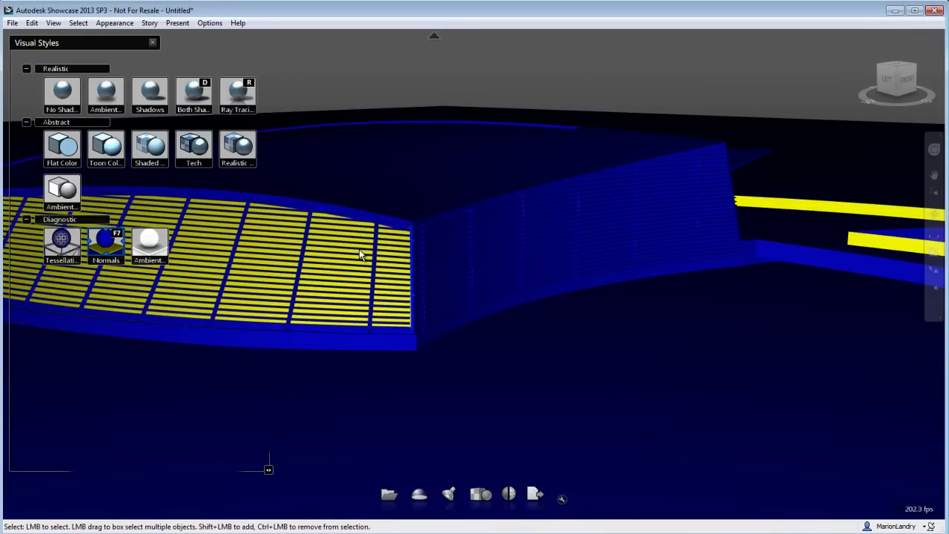
key(n)
Flip the normals of the curved wall sections above and below the canopy at the pavilion's back
drag(309, 327, 386, 274)
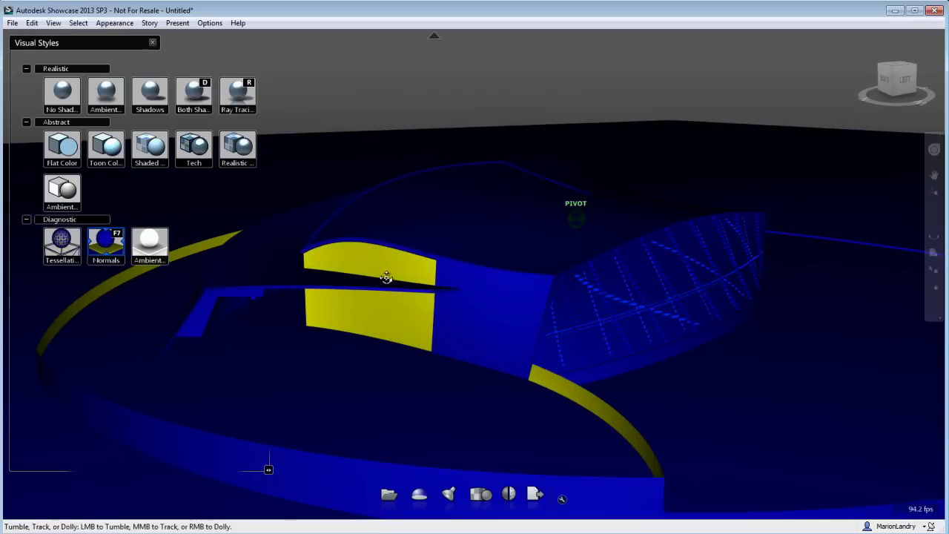
click(382, 269)
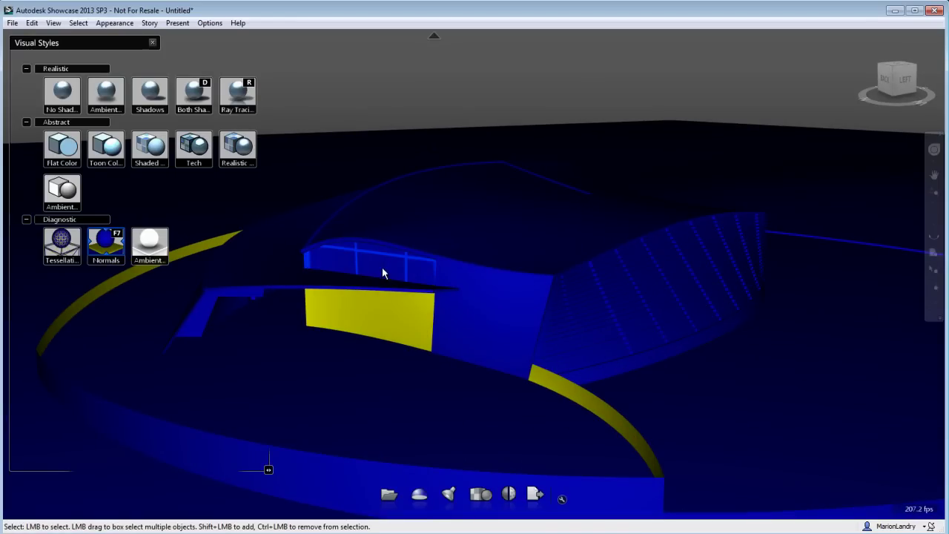
click(377, 312)
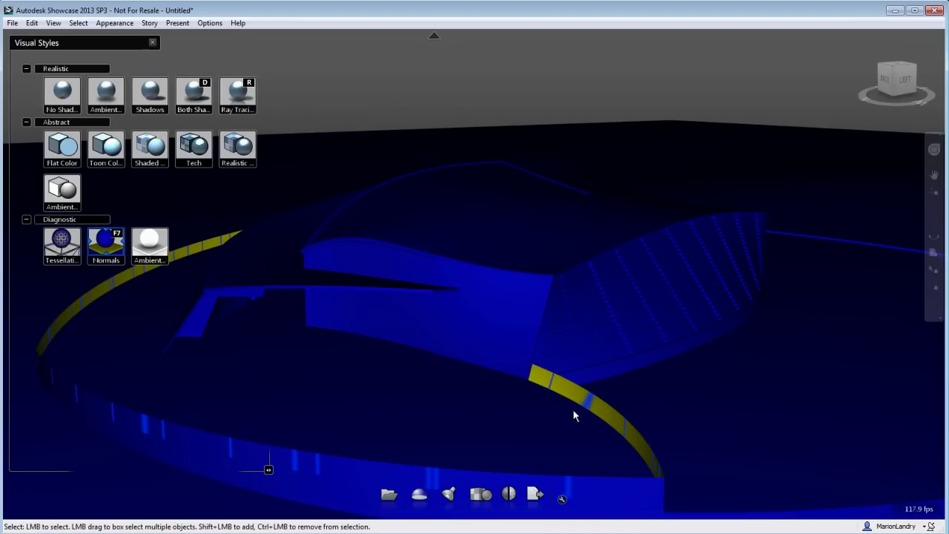
Inspect the normals of the terrace edge wall and the pool-side walkway railing, comparing them with the shadowed realistic style
mouse_move(455, 438)
mouse_down()
mouse_move(281, 415)
mouse_move(107, 407)
mouse_move(504, 343)
mouse_move(271, 336)
mouse_move(365, 345)
mouse_up()
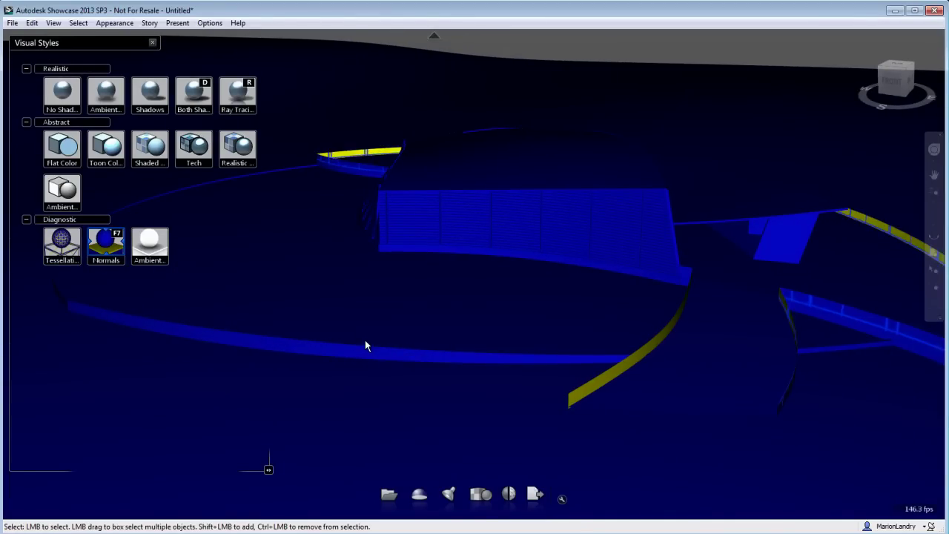
drag(578, 295, 449, 303)
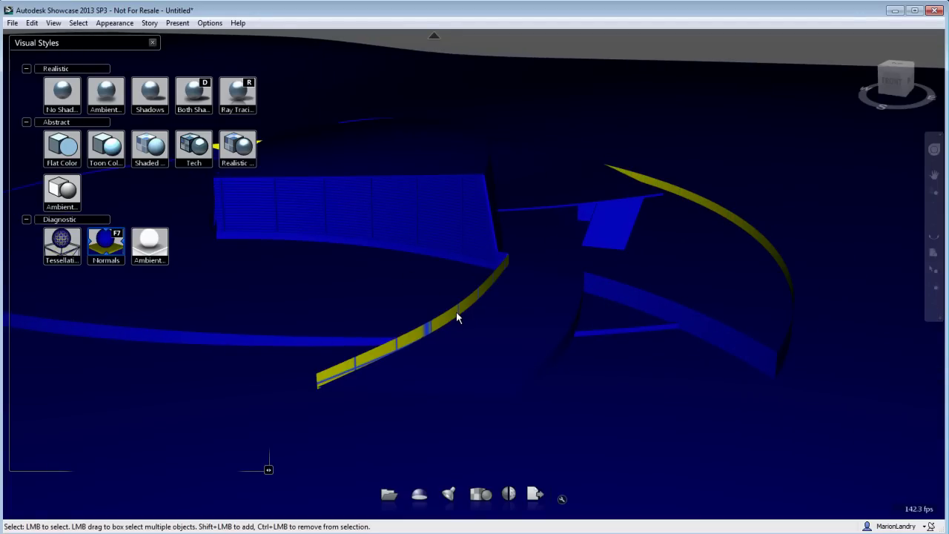
mouse_move(456, 318)
mouse_down()
mouse_move(633, 331)
mouse_move(571, 335)
mouse_up()
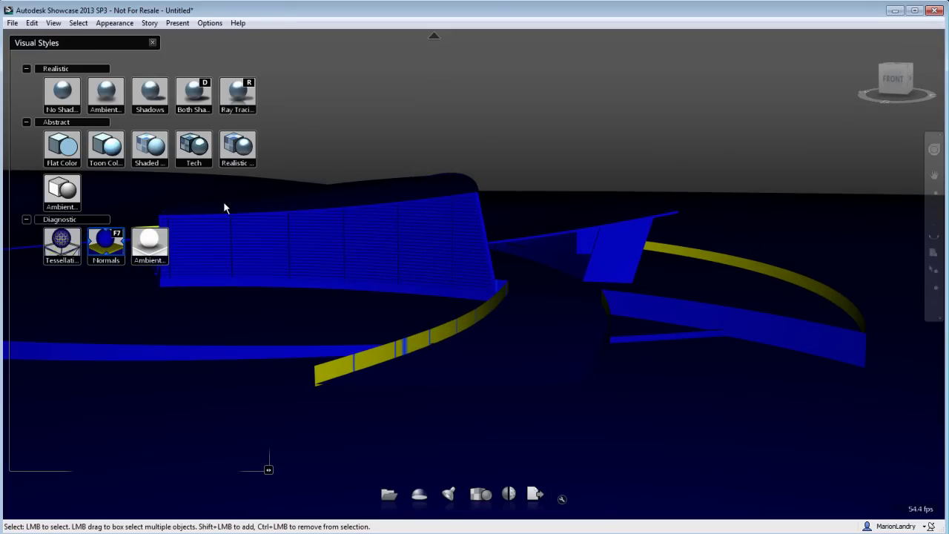
click(193, 94)
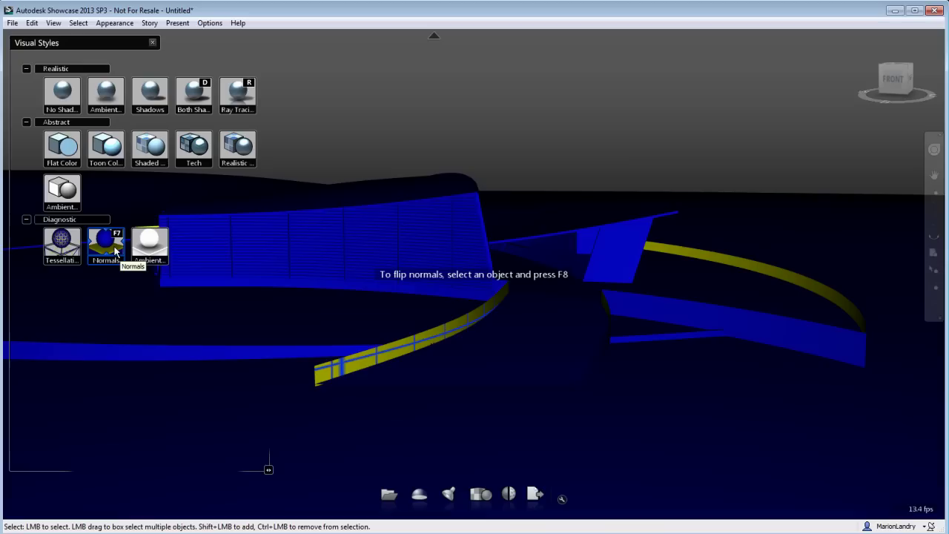
Display the model in the Normals style and make the selected pool-side walkway railing always face its surface normals to the camera
click(115, 252)
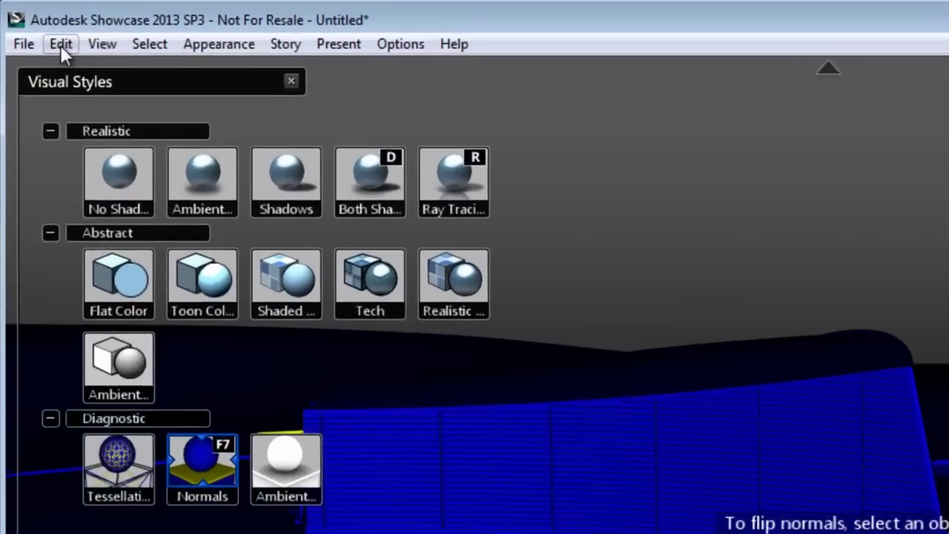
click(32, 23)
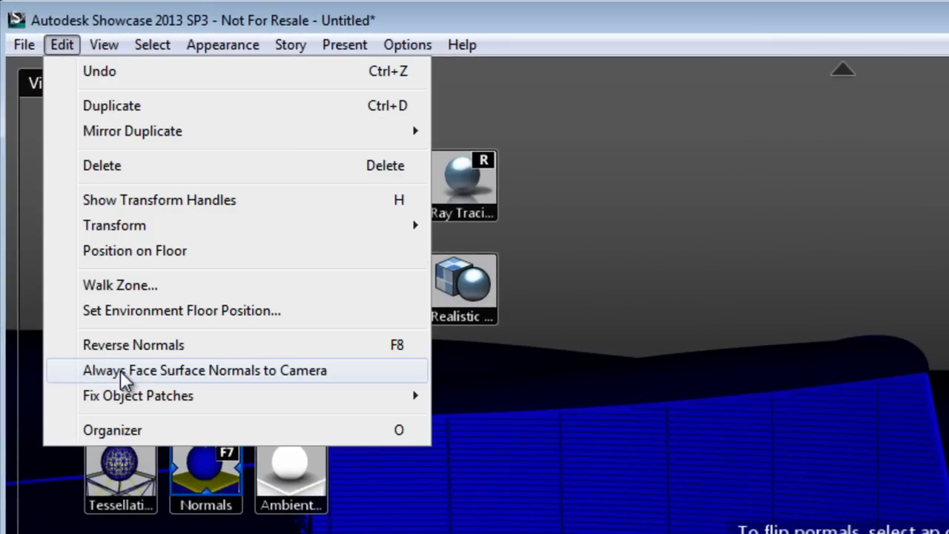
click(224, 372)
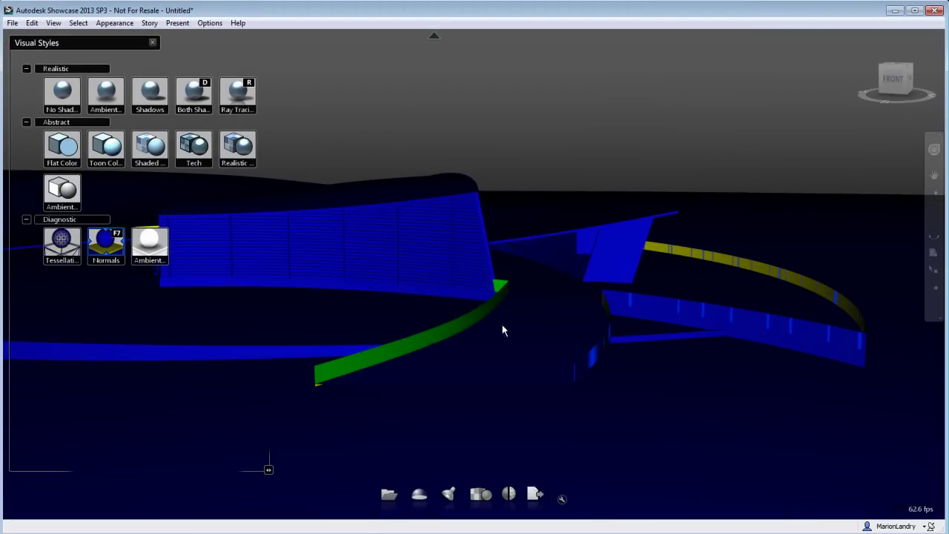
Make the railing around the terrace and the walkway's opposite side always face its surface normals to the camera, checking it from several angles
click(32, 23)
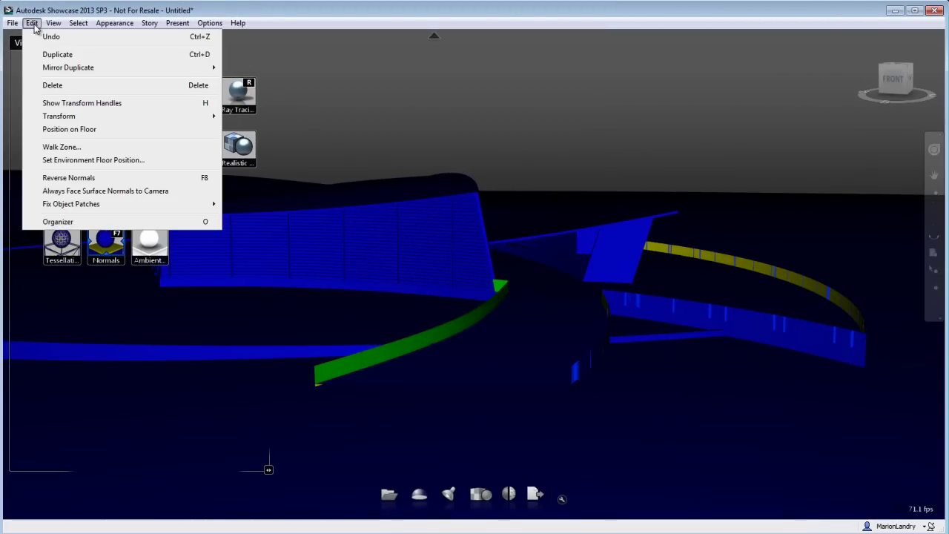
click(72, 192)
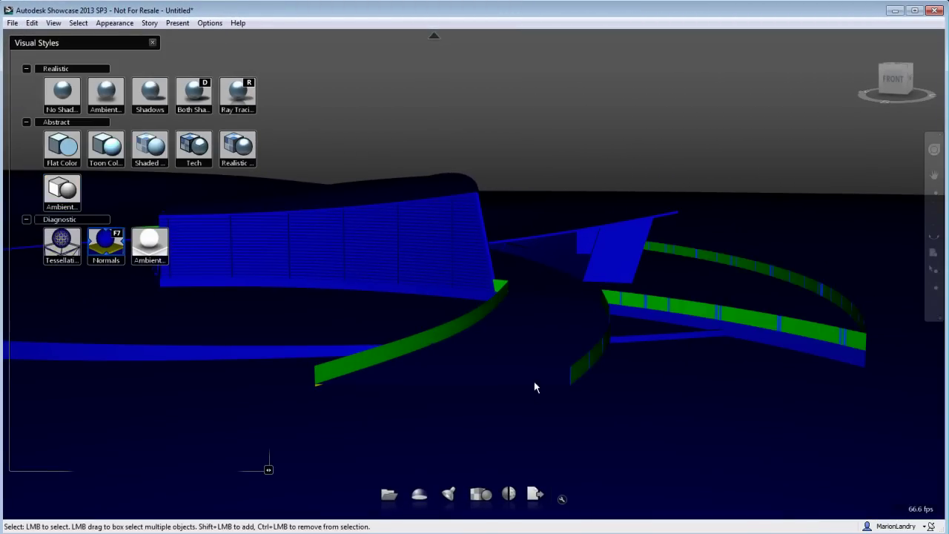
mouse_move(534, 386)
mouse_down()
mouse_move(405, 357)
mouse_move(476, 364)
mouse_up()
scroll(461, 355, up, 3)
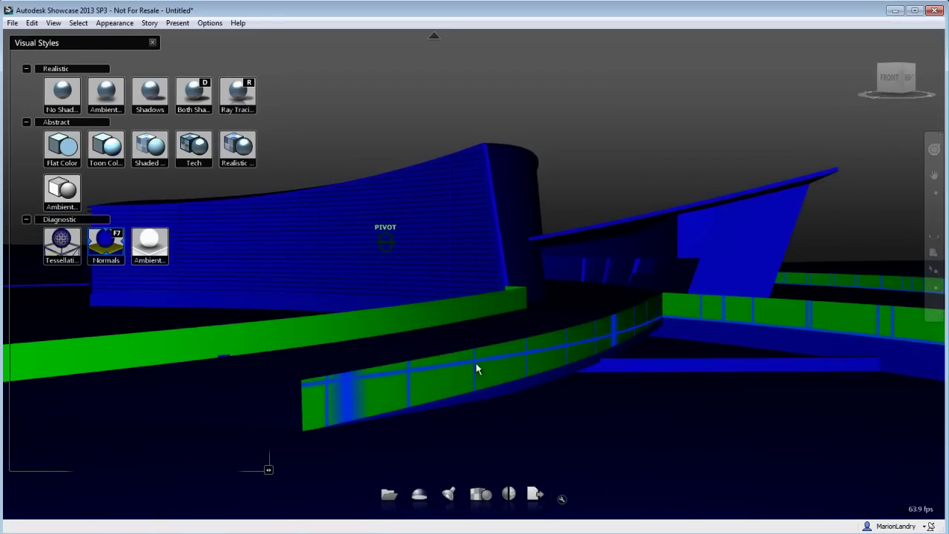
mouse_move(421, 377)
mouse_down()
mouse_move(688, 376)
mouse_move(425, 387)
mouse_move(485, 388)
mouse_up()
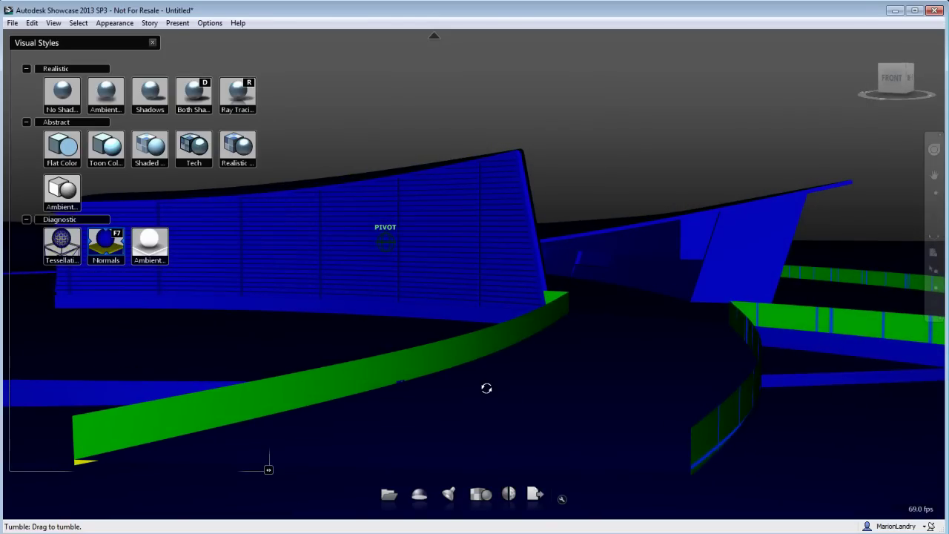
Examine the railings, walkway and pavilion from several angles in the realistic style with both shadows, and close the visual styles list
key(d)
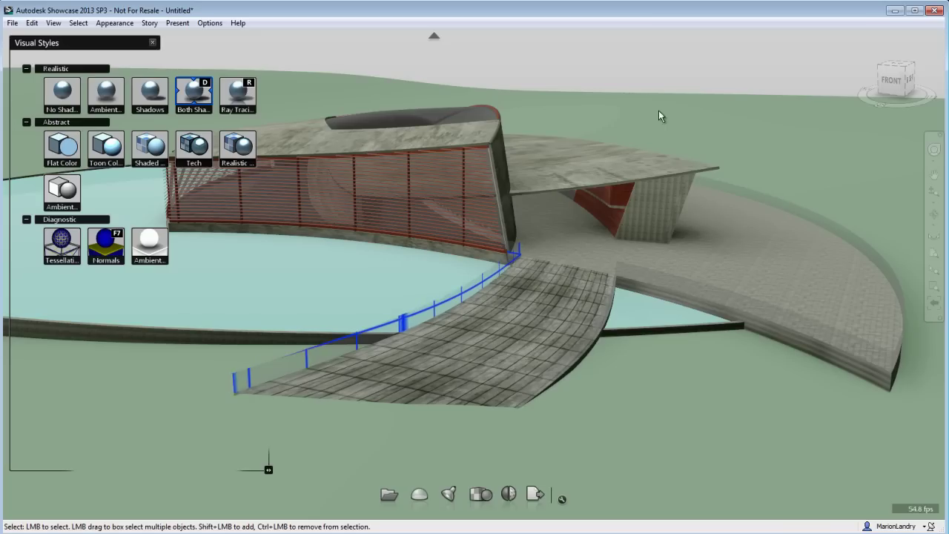
click(629, 124)
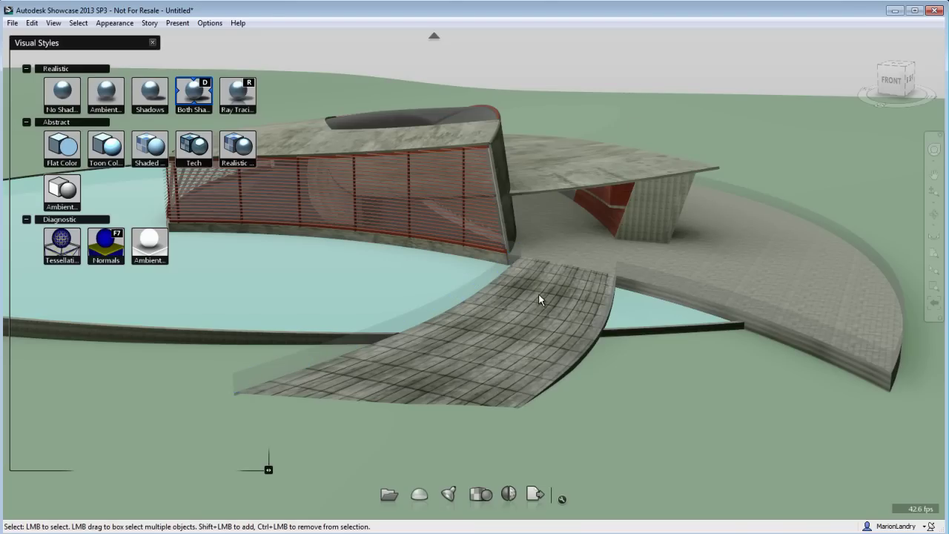
drag(519, 261, 412, 183)
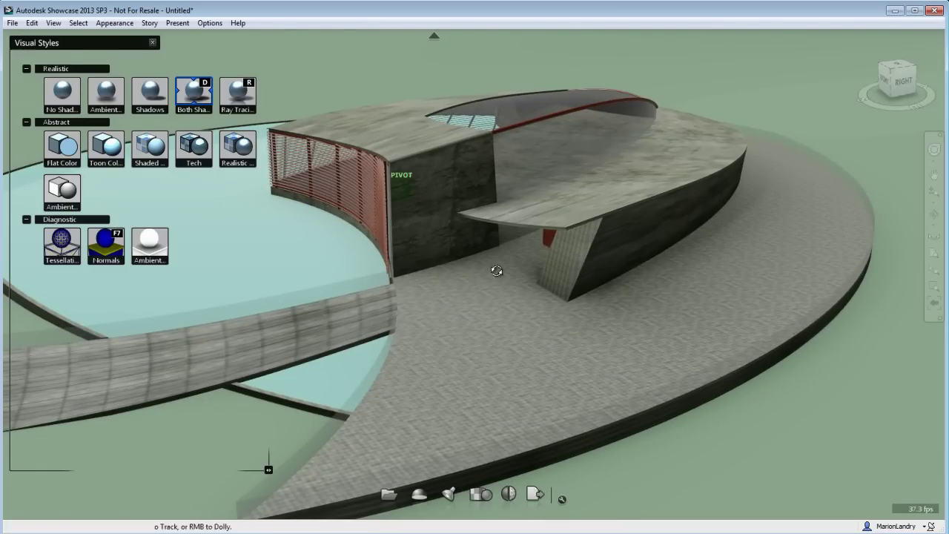
alt+drag(497, 271, 603, 211)
scroll(574, 222, up, 5)
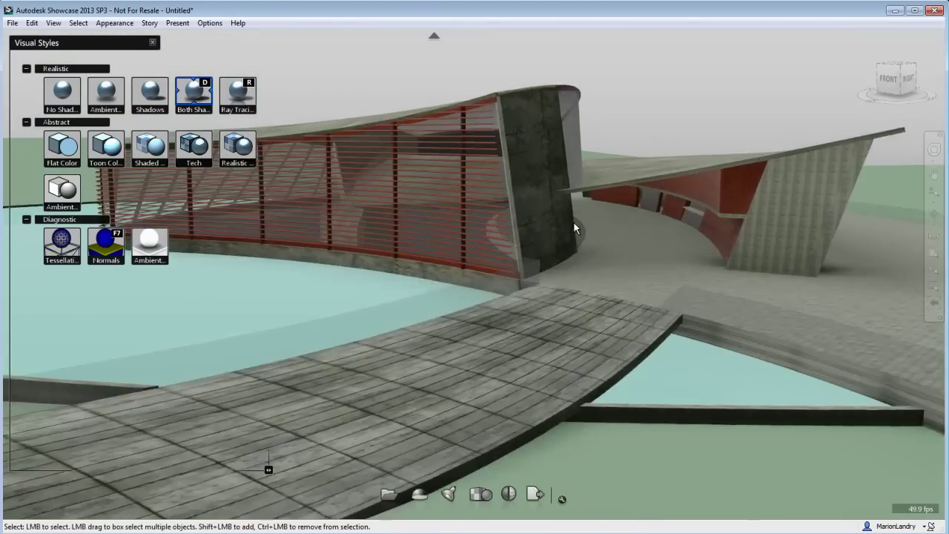
alt+middle_drag(546, 243, 483, 246)
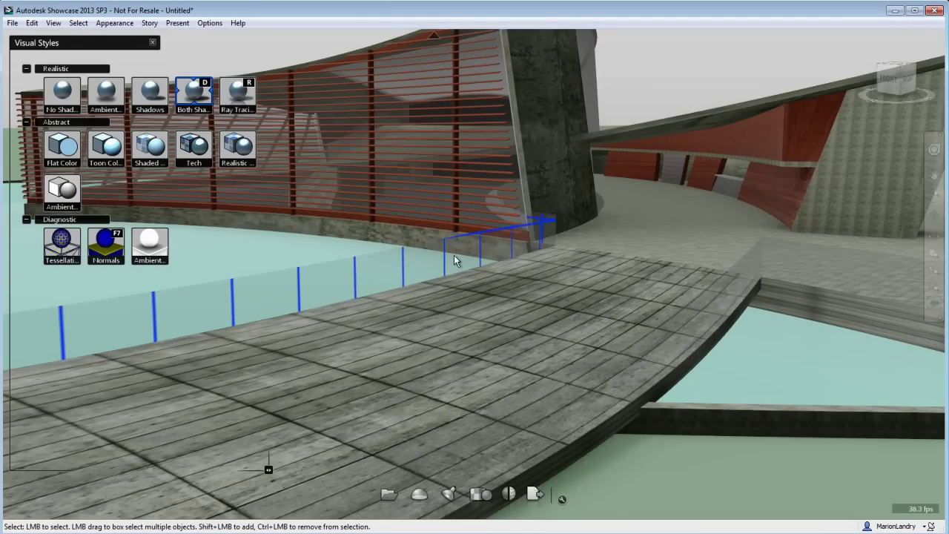
alt+middle_drag(513, 231, 392, 340)
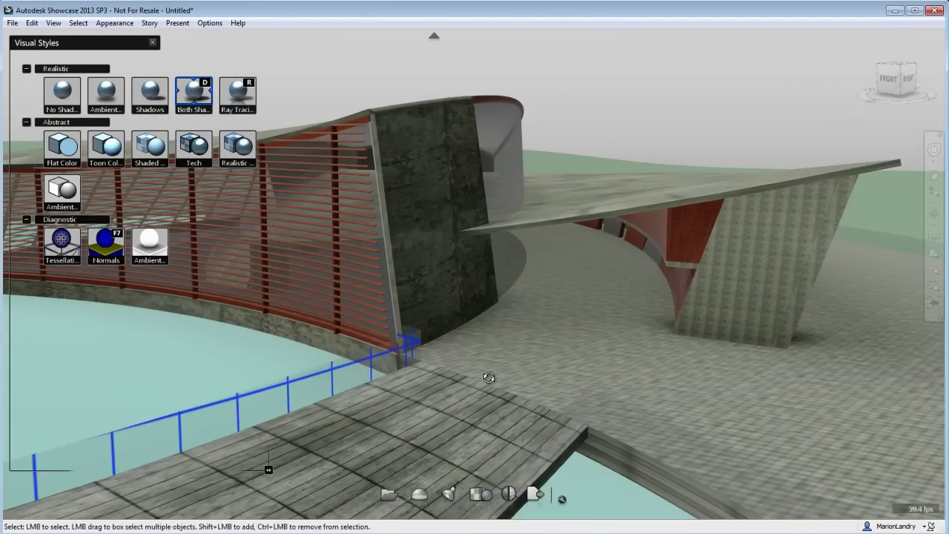
mouse_move(488, 377)
mouse_down()
mouse_move(504, 359)
mouse_move(489, 346)
mouse_move(444, 343)
mouse_move(455, 376)
mouse_up()
scroll(447, 344, down, 2)
alt+middle_drag(370, 326, 525, 335)
click(354, 80)
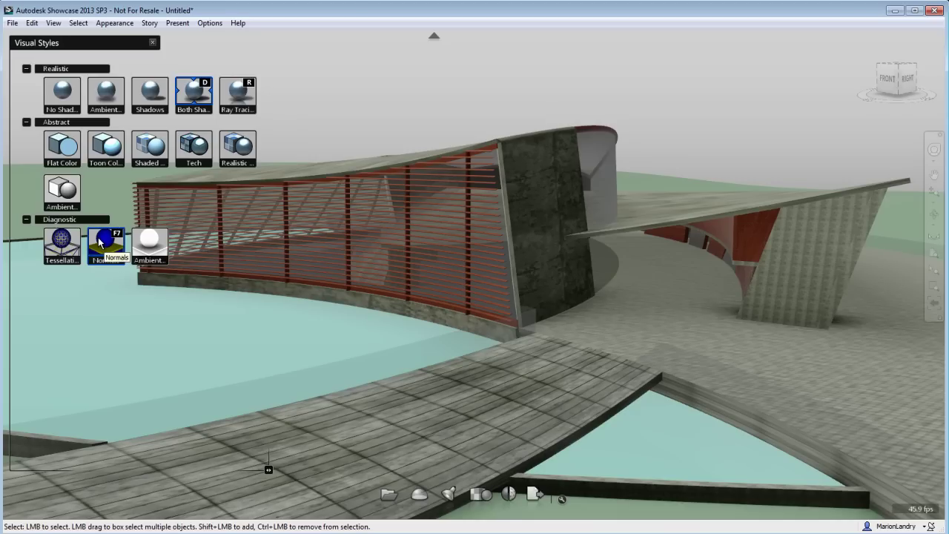
click(153, 42)
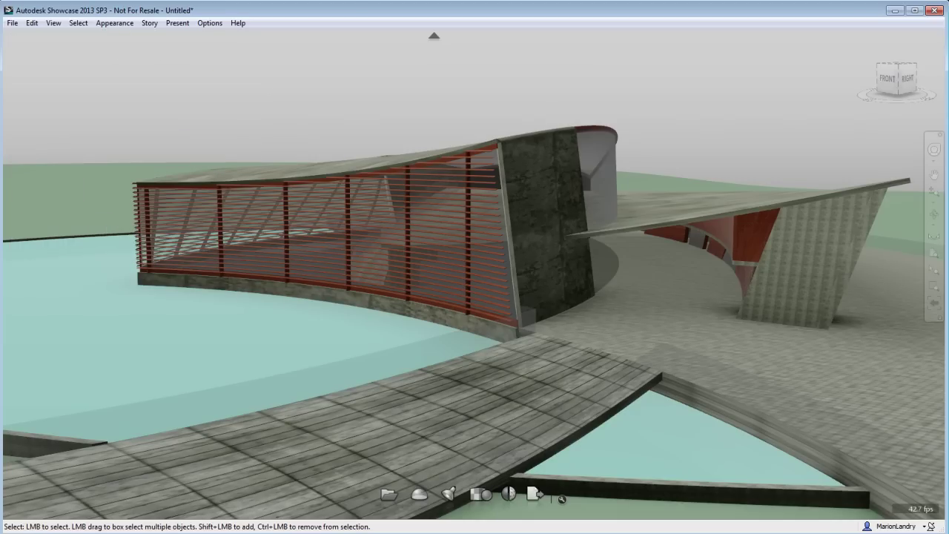